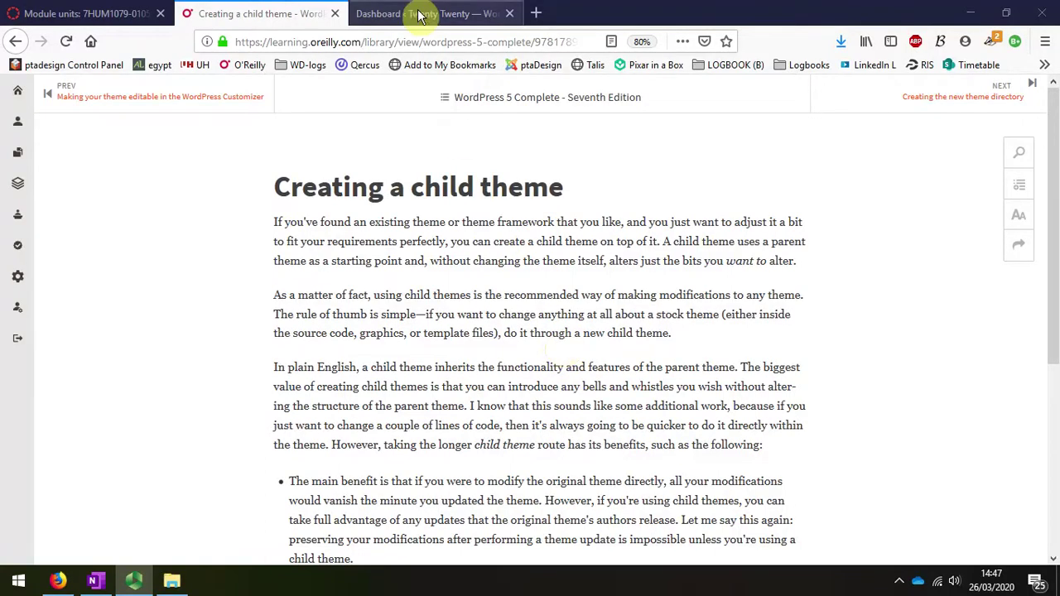
Step: Switch to the WordPress dashboard and search the new plugins directory for "child theme"
{"action": "left_click", "coordinate": [365, 14]}
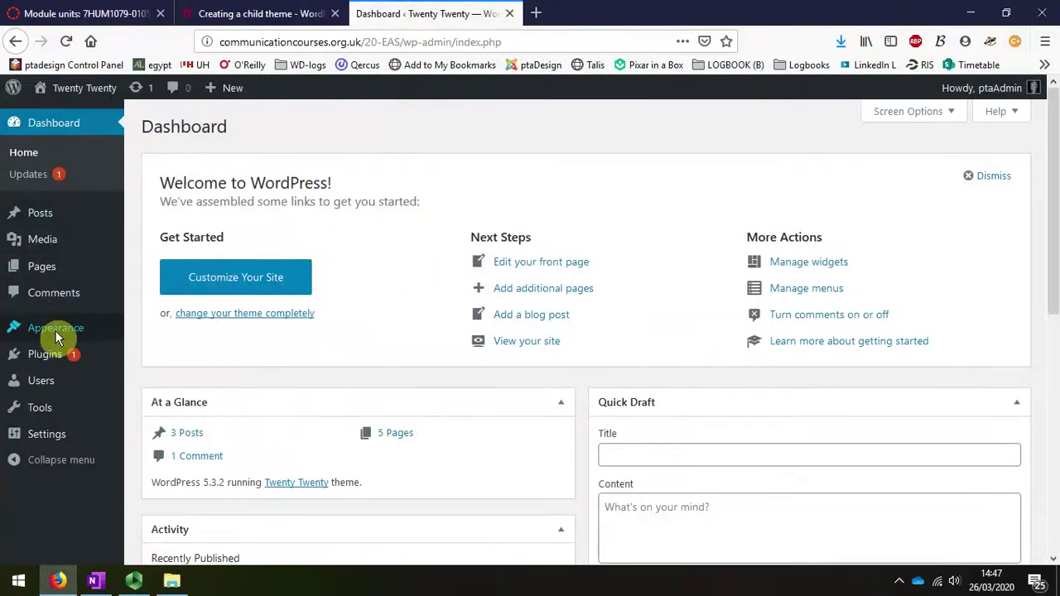
{"action": "mouse_move", "coordinate": [49, 356]}
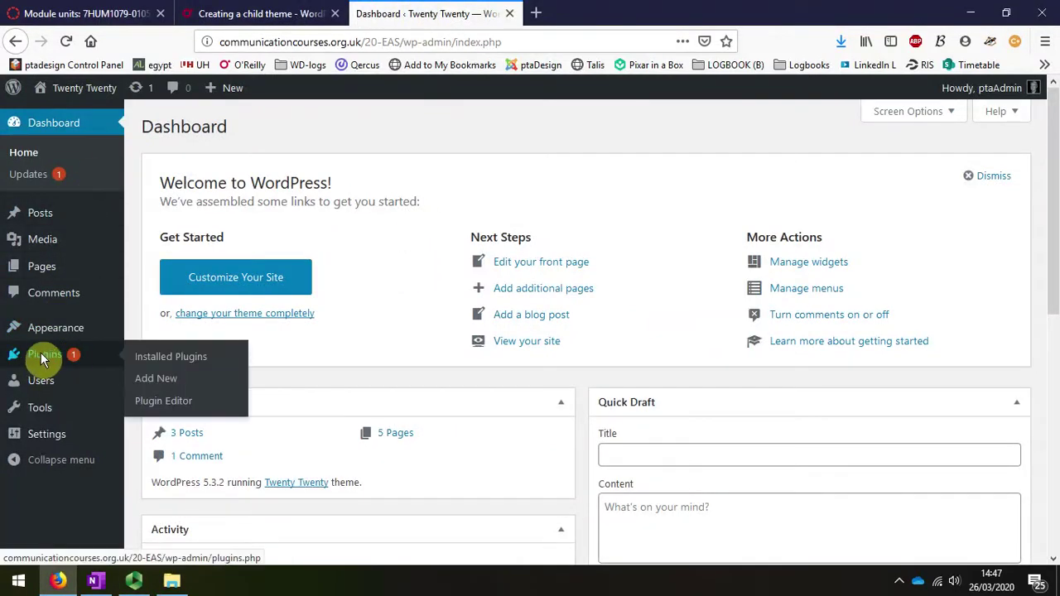
{"action": "left_click", "coordinate": [44, 352]}
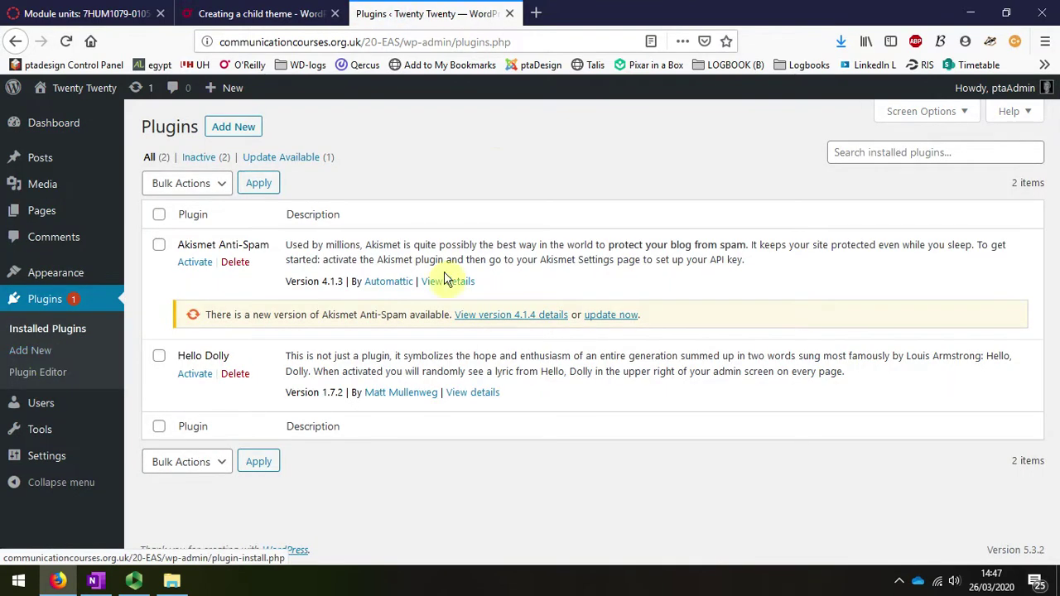
{"action": "left_click", "coordinate": [244, 130]}
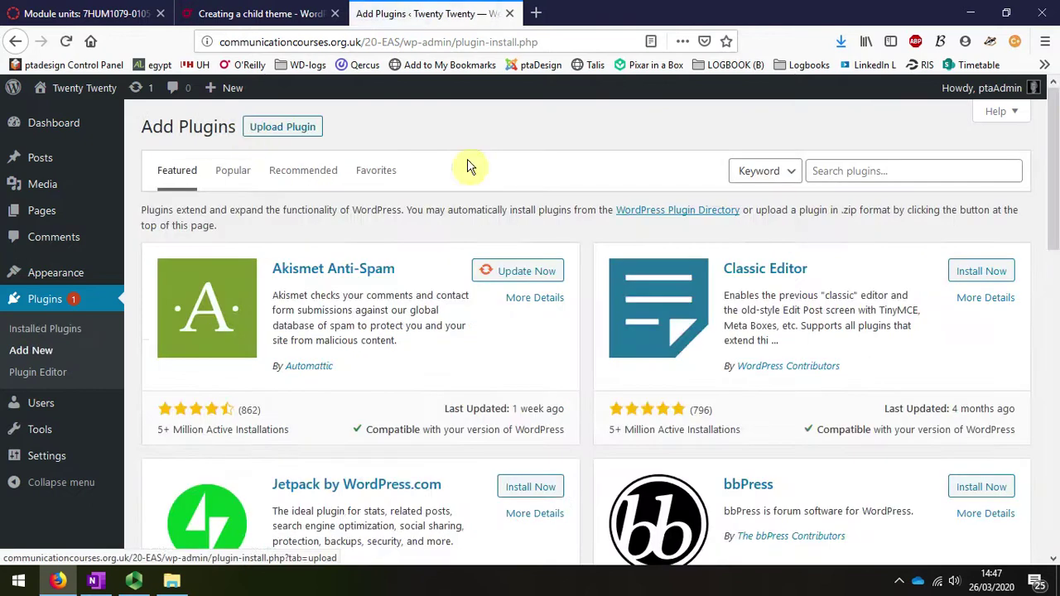
{"action": "left_click", "coordinate": [837, 172]}
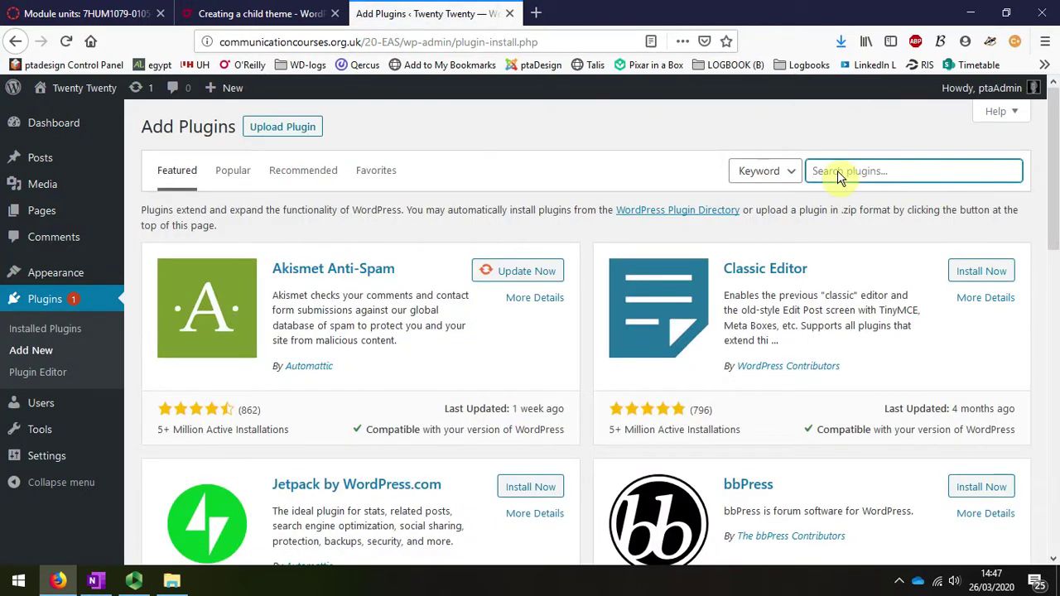
{"action": "type", "text": "chi"}
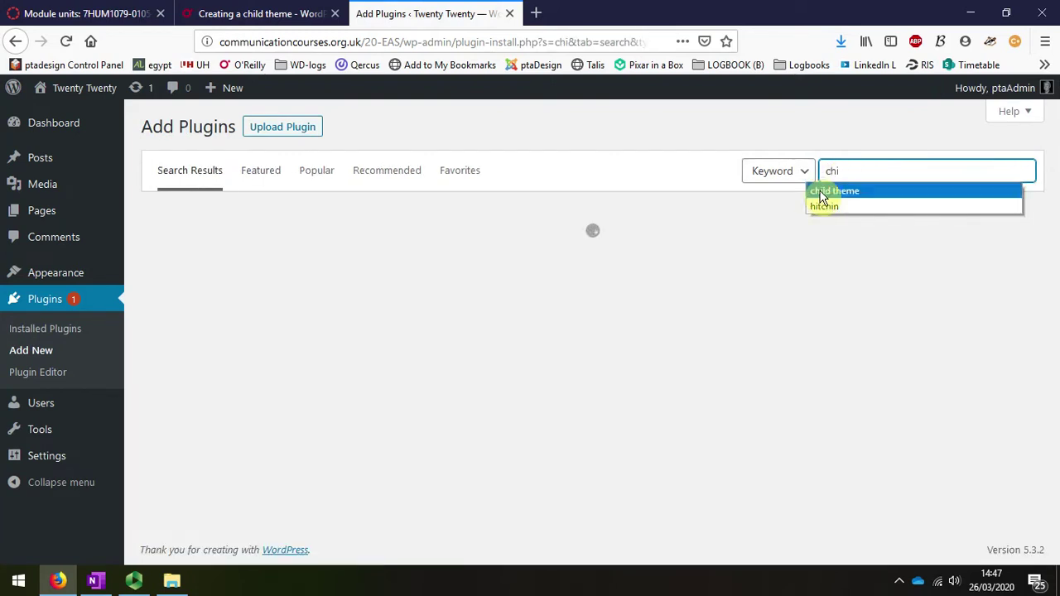
{"action": "left_click", "coordinate": [823, 196]}
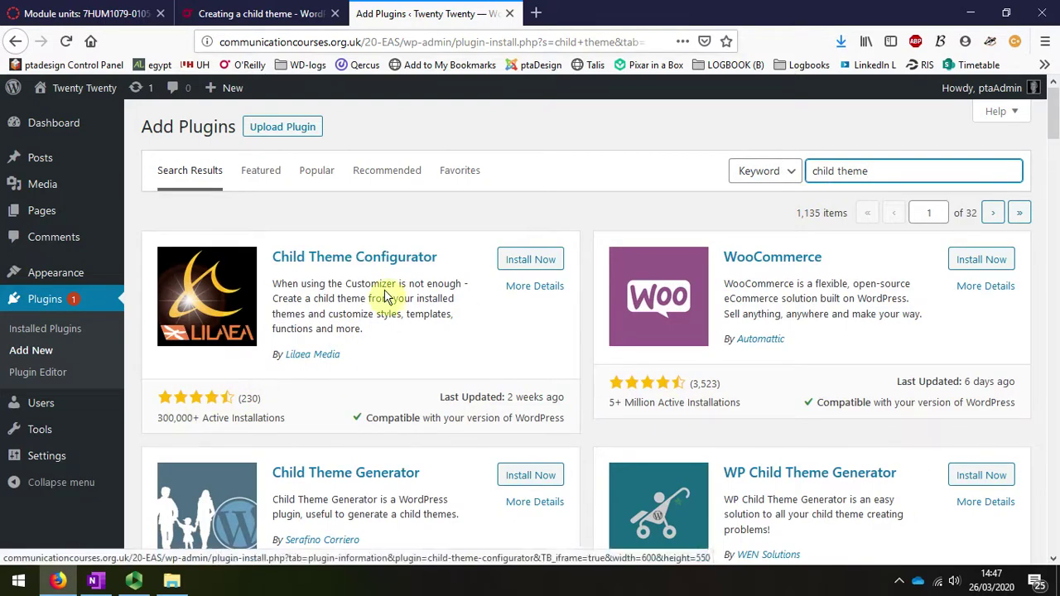
Step: Install and activate the Child Theme Configurator plugin
{"action": "left_click", "coordinate": [535, 261]}
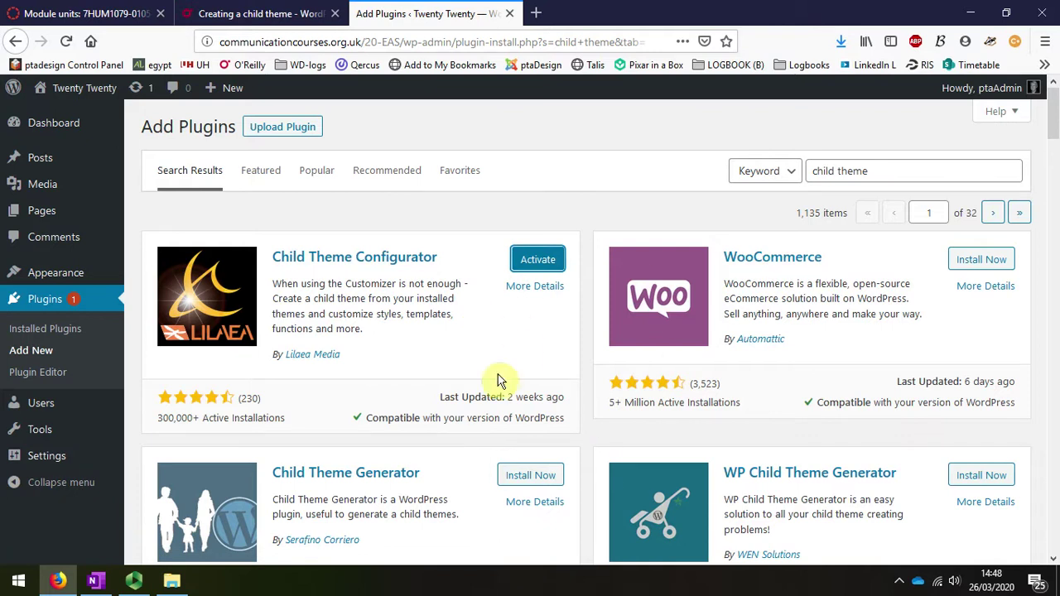
{"action": "left_click", "coordinate": [538, 260]}
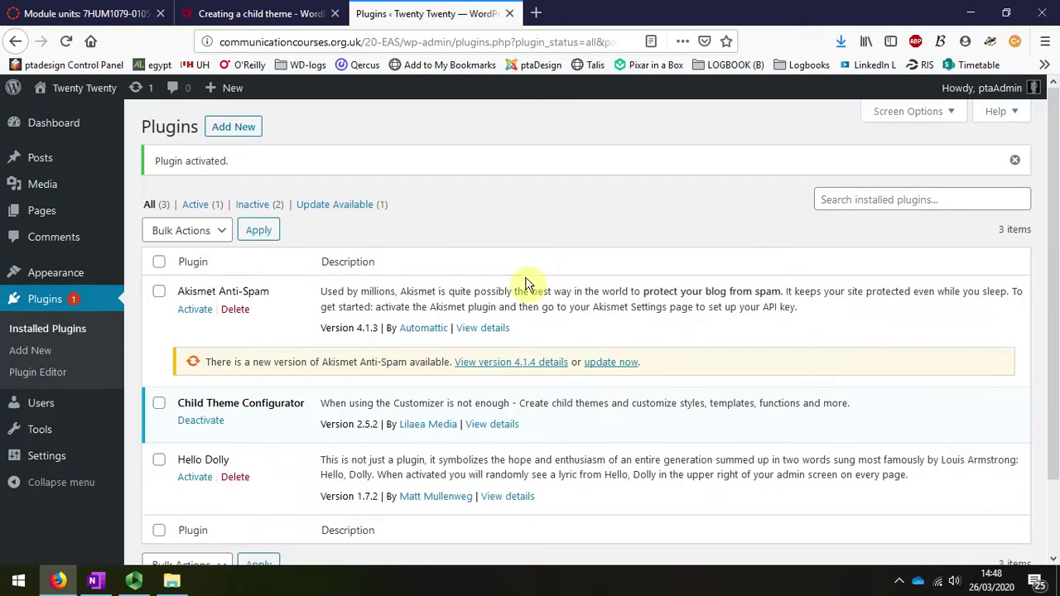
{"action": "scroll", "coordinate": [522, 314], "scroll_direction": "down", "scroll_amount": 2}
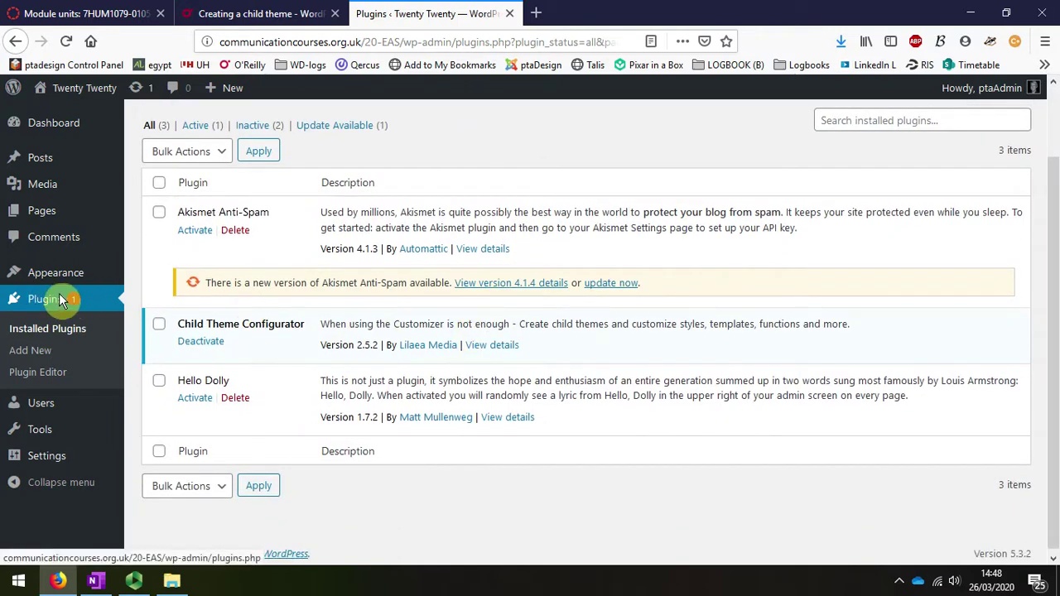
Step: Open the Child Themes tool and analyze Twenty Twenty as the parent theme for a new child theme
{"action": "mouse_move", "coordinate": [38, 431]}
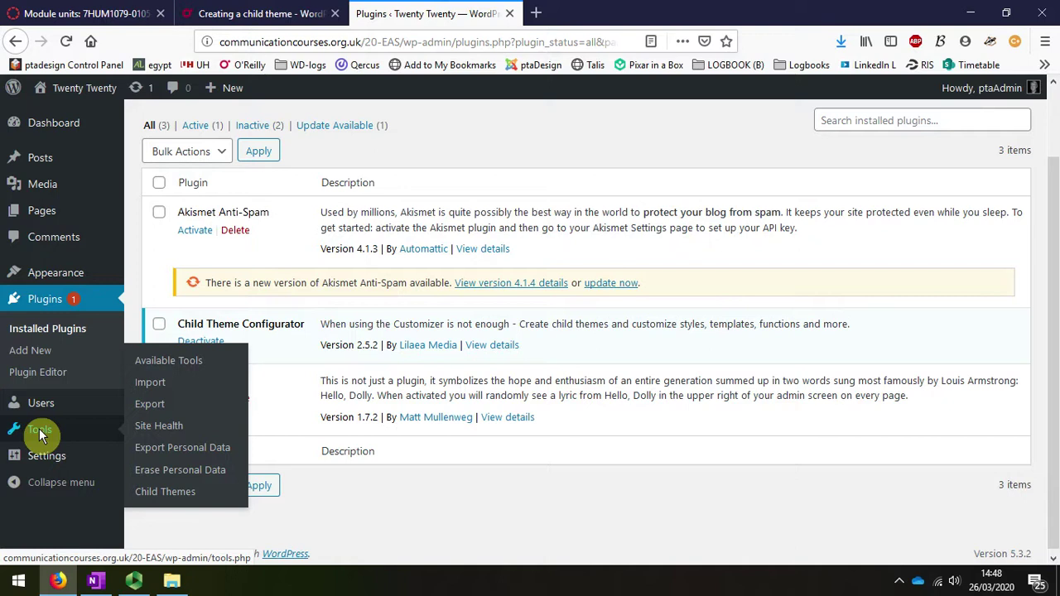
{"action": "left_click", "coordinate": [169, 491]}
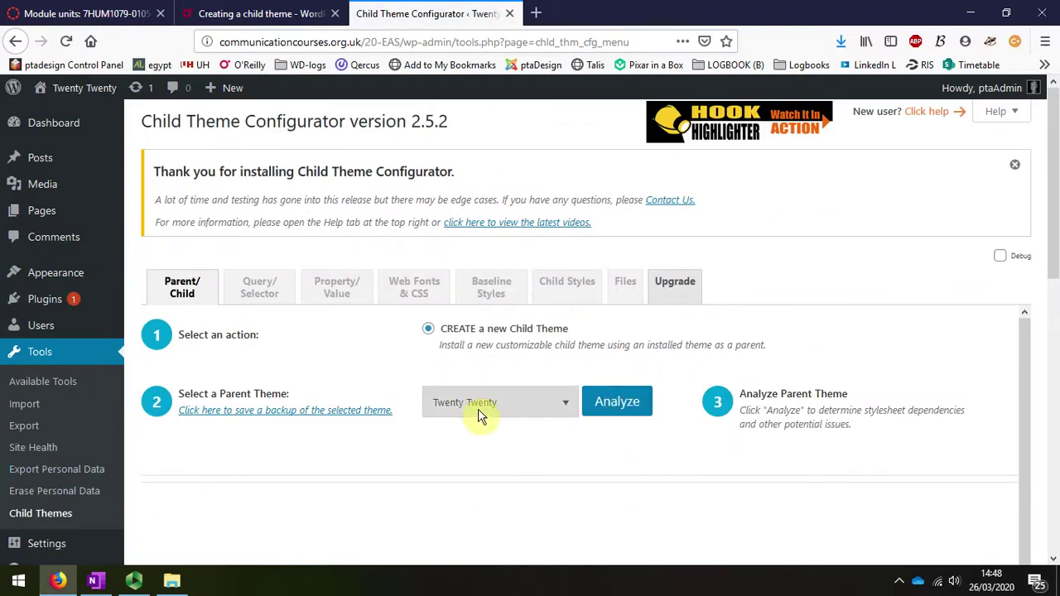
{"action": "left_click", "coordinate": [631, 402]}
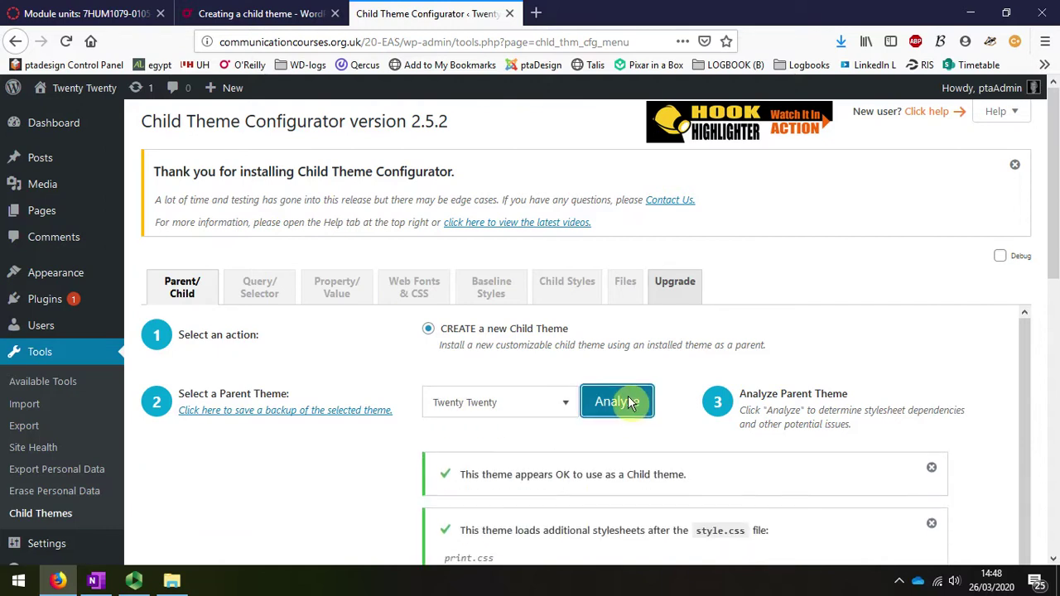
Step: Name the new theme directory nouveau-child
{"action": "scroll", "coordinate": [621, 399], "scroll_direction": "down", "scroll_amount": 2}
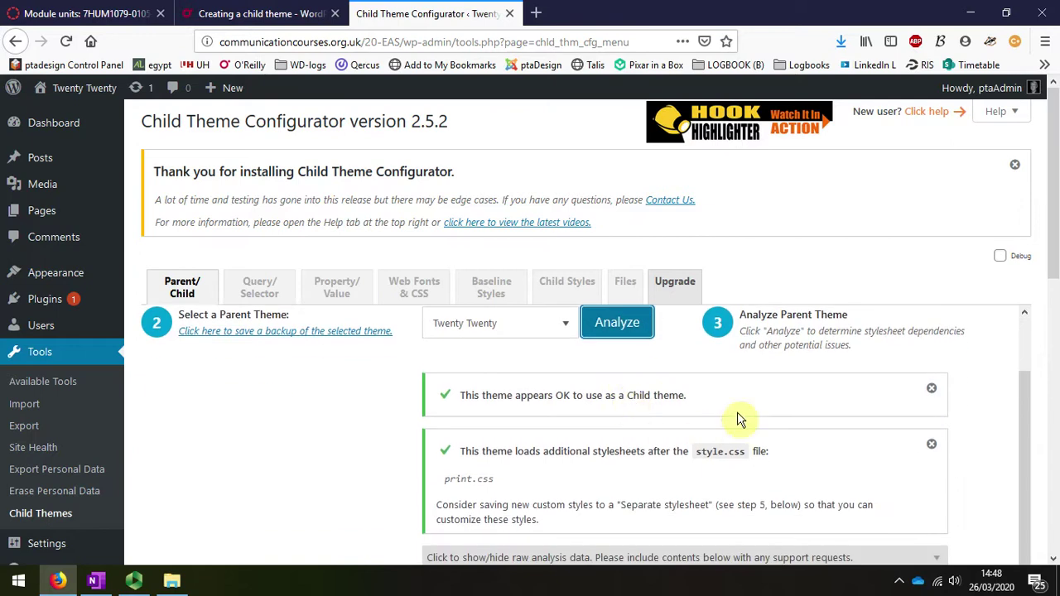
{"action": "scroll", "coordinate": [333, 443], "scroll_direction": "down", "scroll_amount": 2}
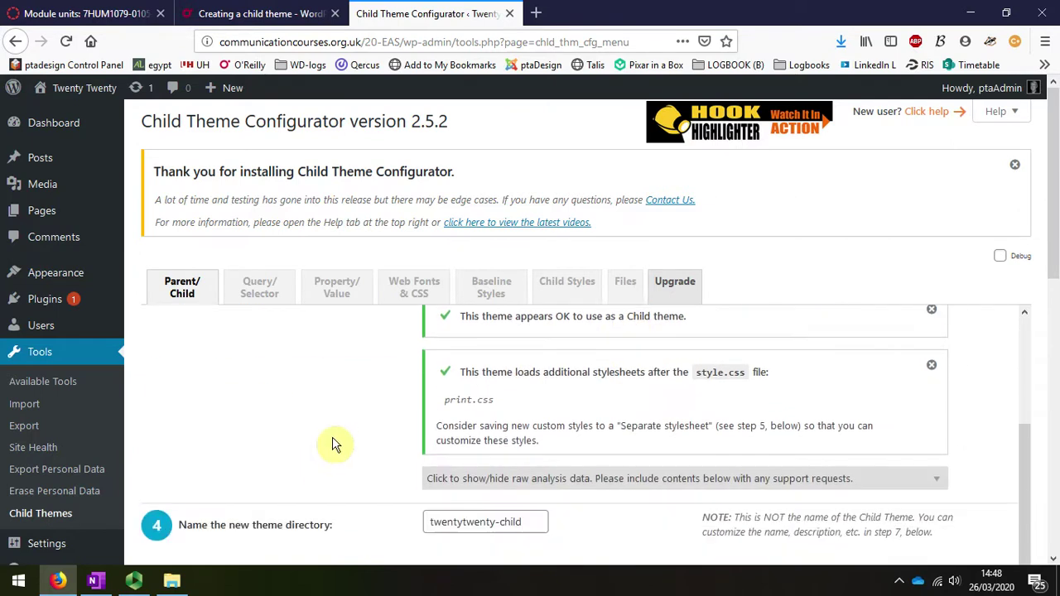
{"action": "scroll", "coordinate": [332, 445], "scroll_direction": "down", "scroll_amount": 2}
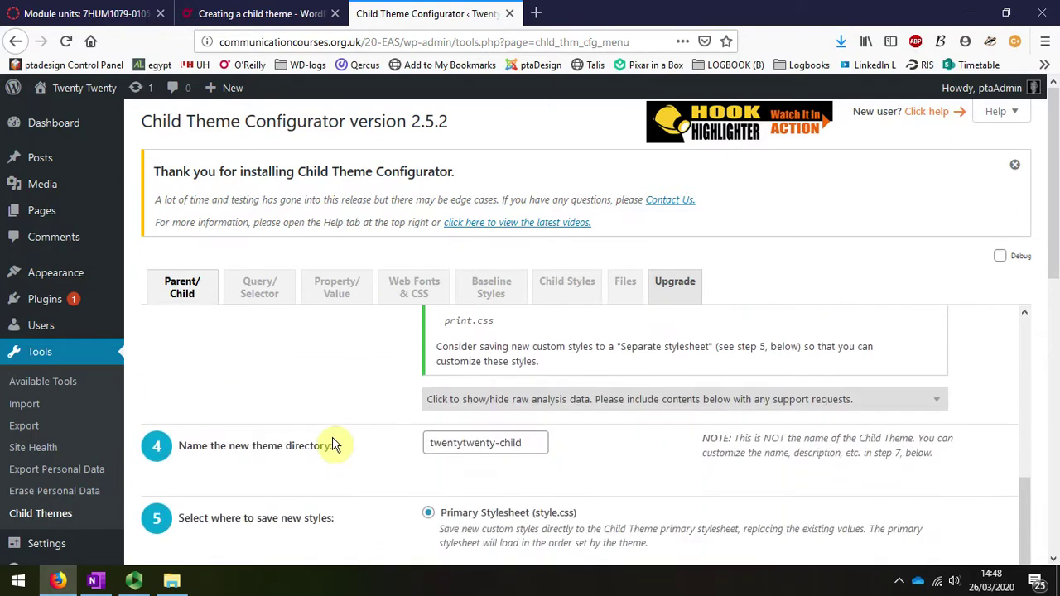
{"action": "scroll", "coordinate": [332, 444], "scroll_direction": "down", "scroll_amount": 2}
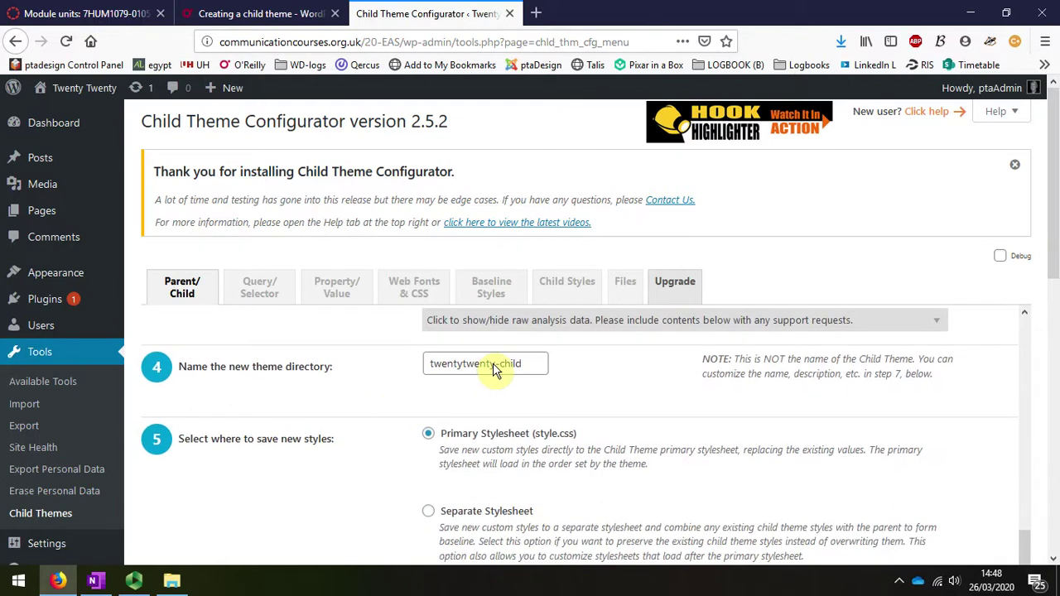
{"action": "left_click_drag", "start_coordinate": [495, 365], "coordinate": [412, 365]}
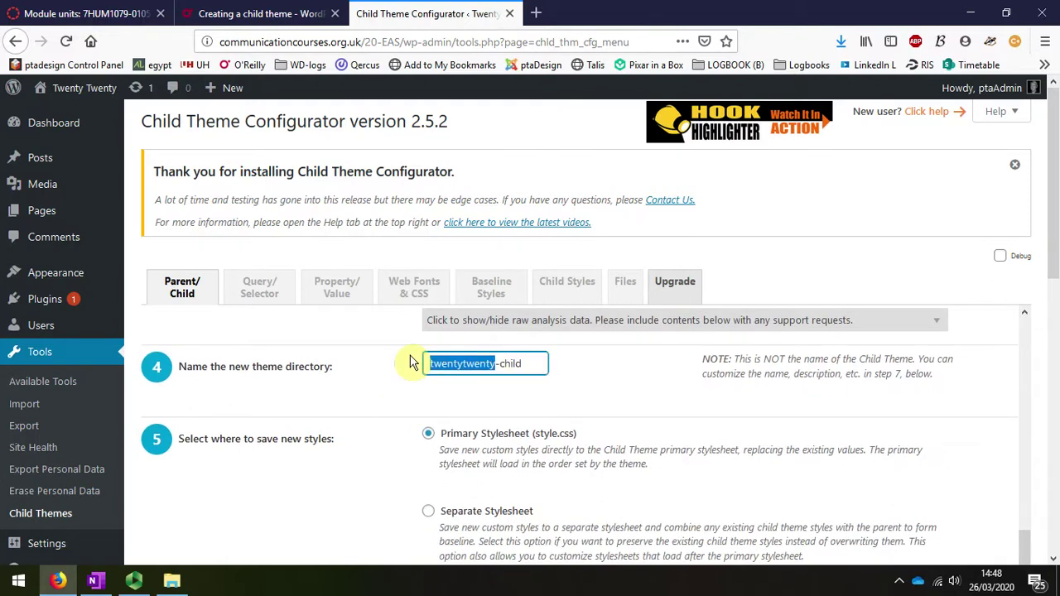
{"action": "type", "text": "nouvea"}
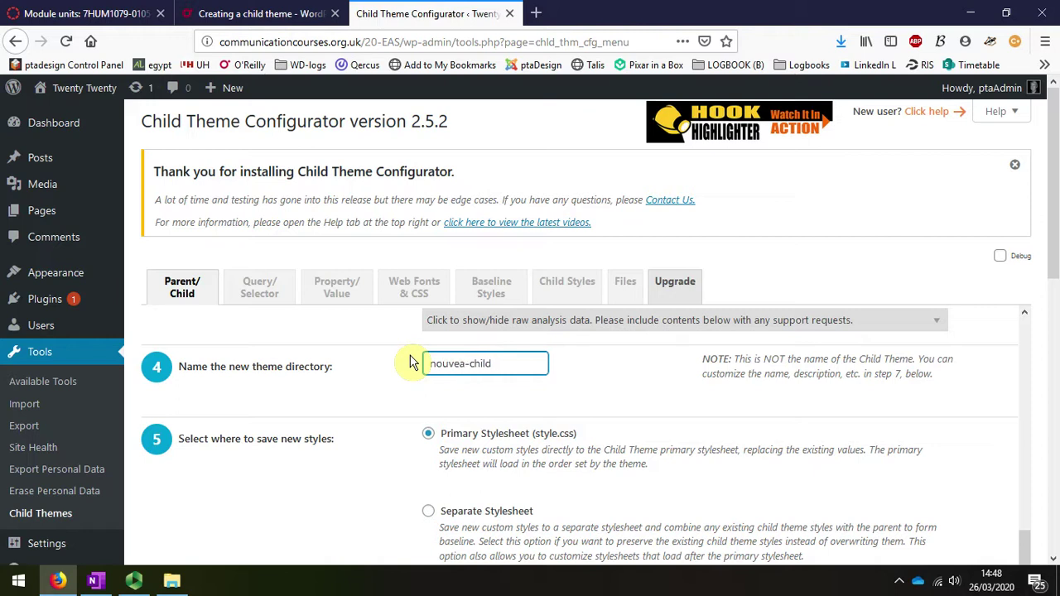
{"action": "type", "text": "u"}
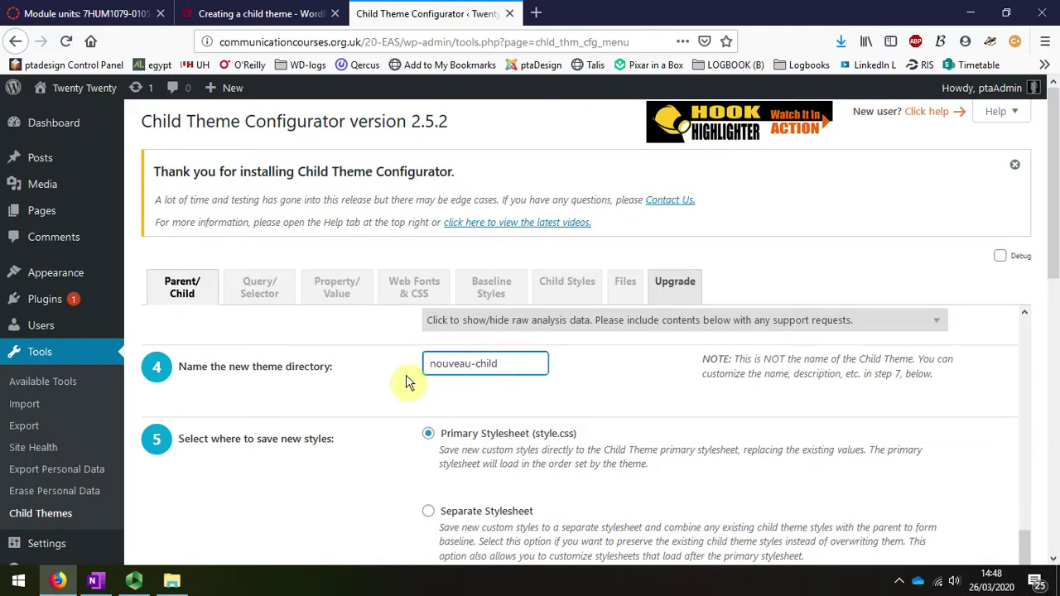
Step: Choose to save the child theme's new styles in a separate stylesheet
{"action": "scroll", "coordinate": [399, 392], "scroll_direction": "down", "scroll_amount": 1}
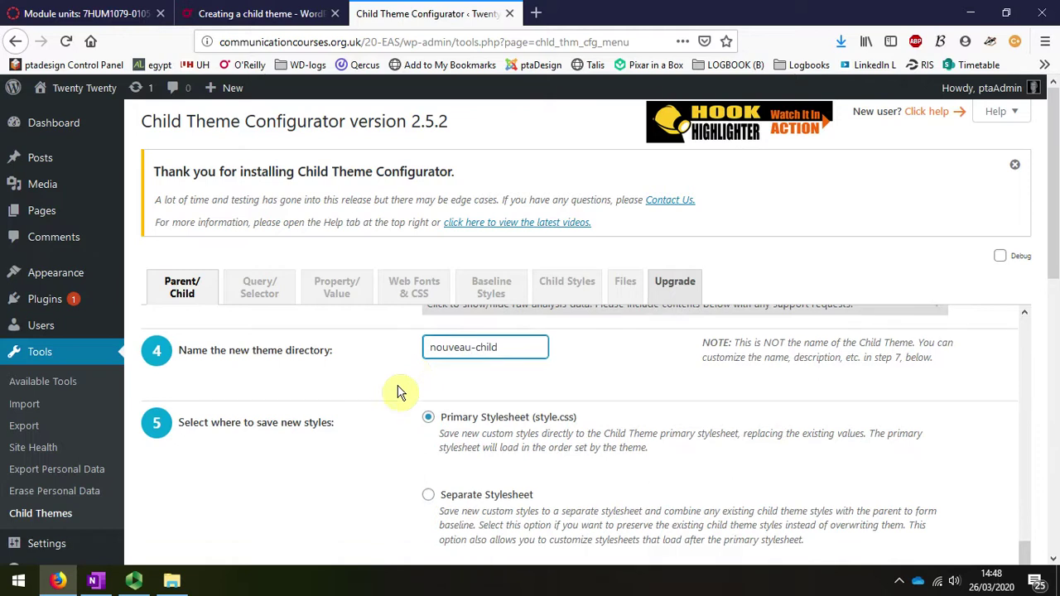
{"action": "scroll", "coordinate": [399, 392], "scroll_direction": "down", "scroll_amount": 1}
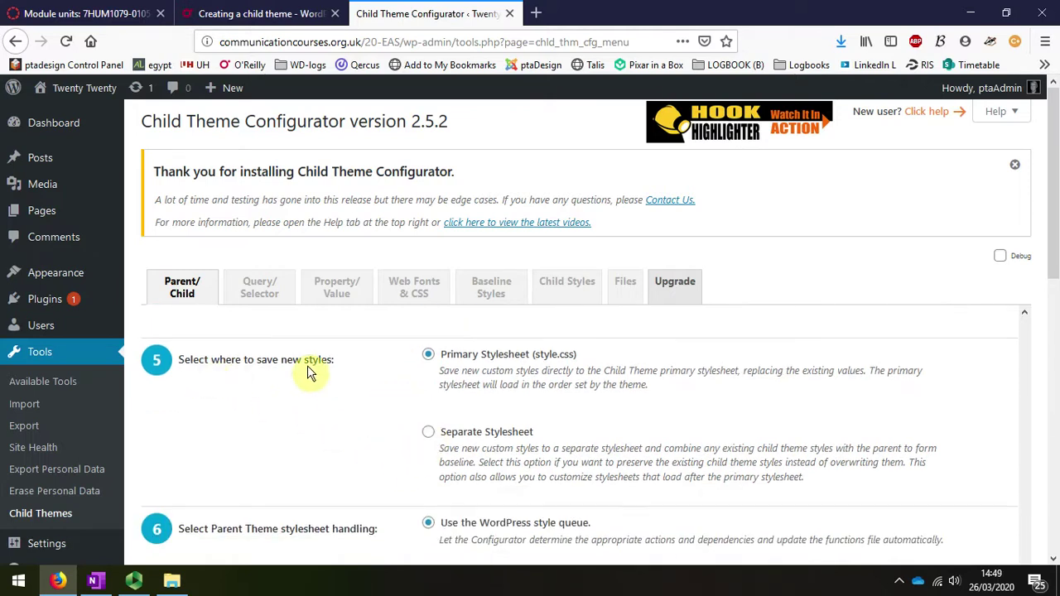
{"action": "left_click", "coordinate": [429, 434]}
Step: In the child theme attributes, enter the author's full name and set the author website to ptadesign.com
{"action": "scroll", "coordinate": [351, 437], "scroll_direction": "down", "scroll_amount": 3}
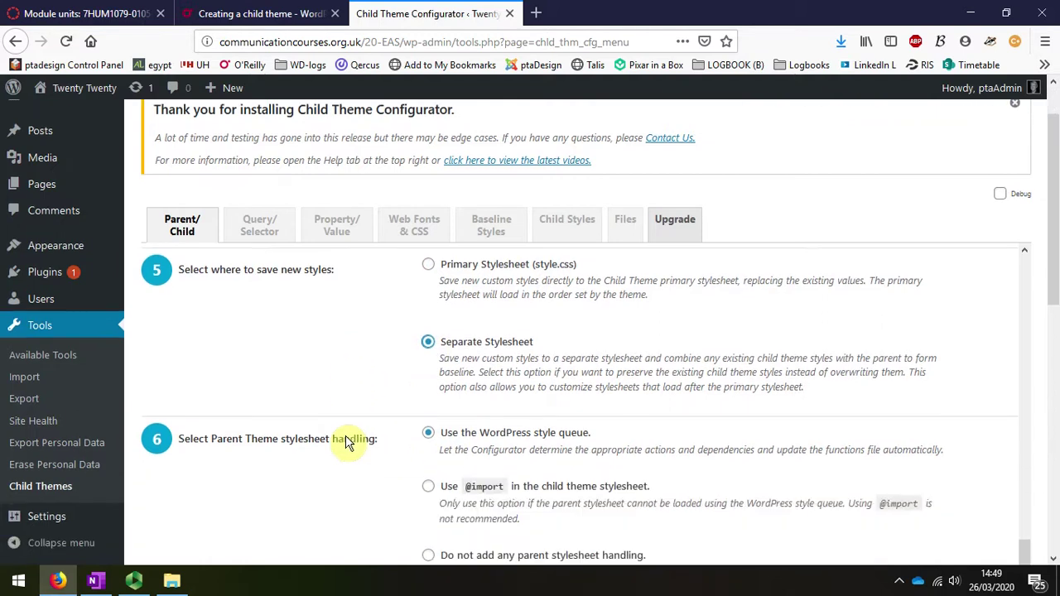
{"action": "scroll", "coordinate": [348, 443], "scroll_direction": "down", "scroll_amount": 5}
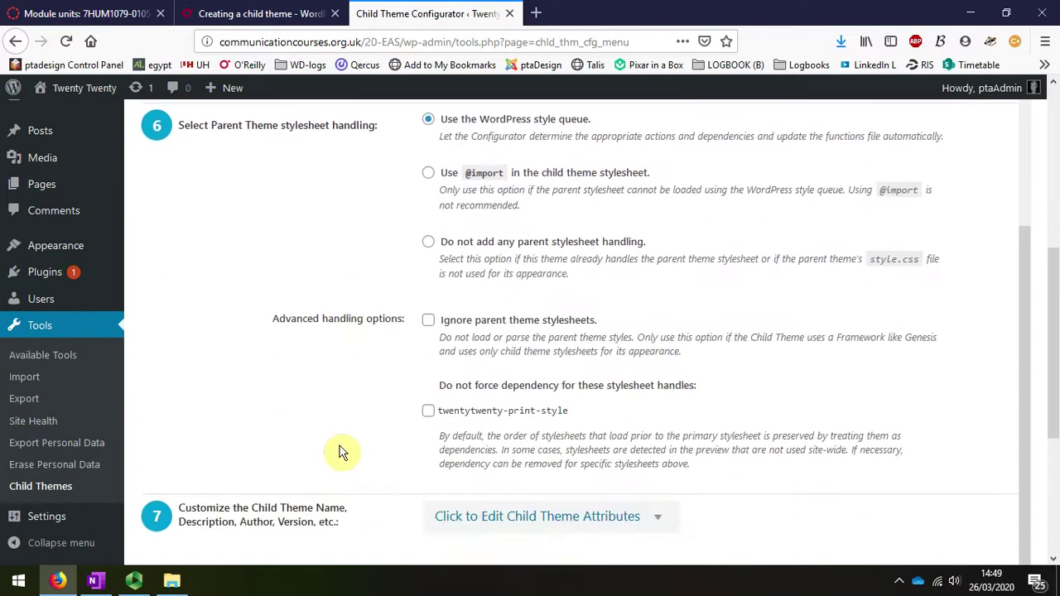
{"action": "scroll", "coordinate": [342, 453], "scroll_direction": "down", "scroll_amount": 3}
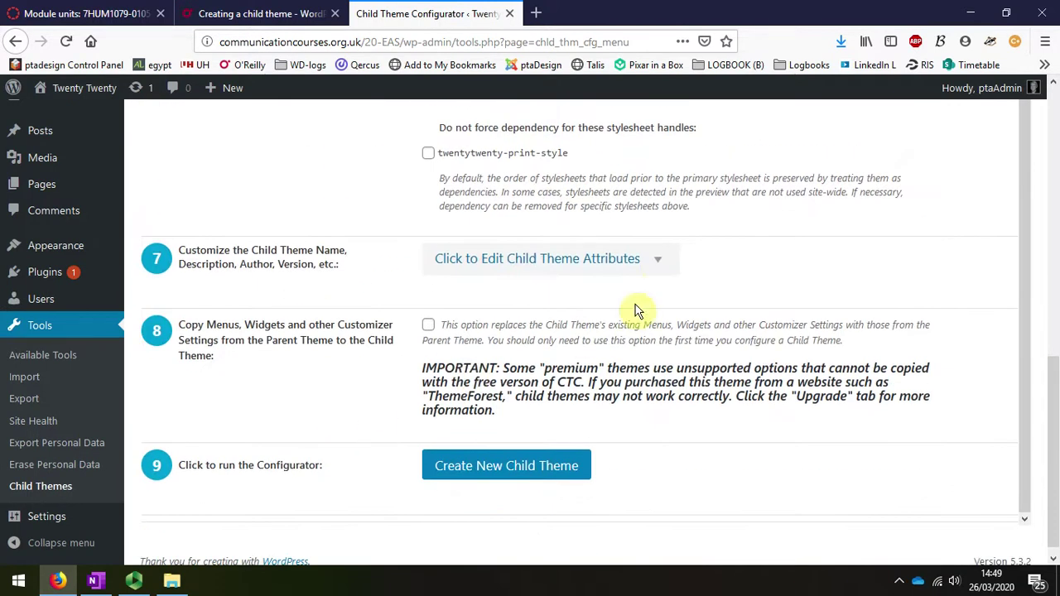
{"action": "left_click", "coordinate": [656, 265]}
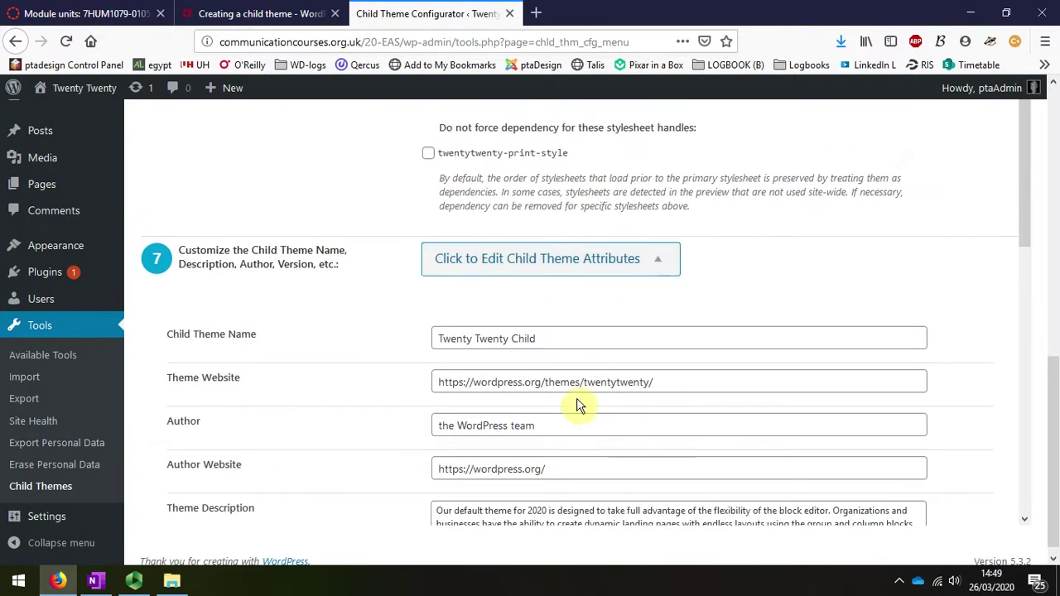
{"action": "left_click_drag", "start_coordinate": [544, 426], "coordinate": [374, 431]}
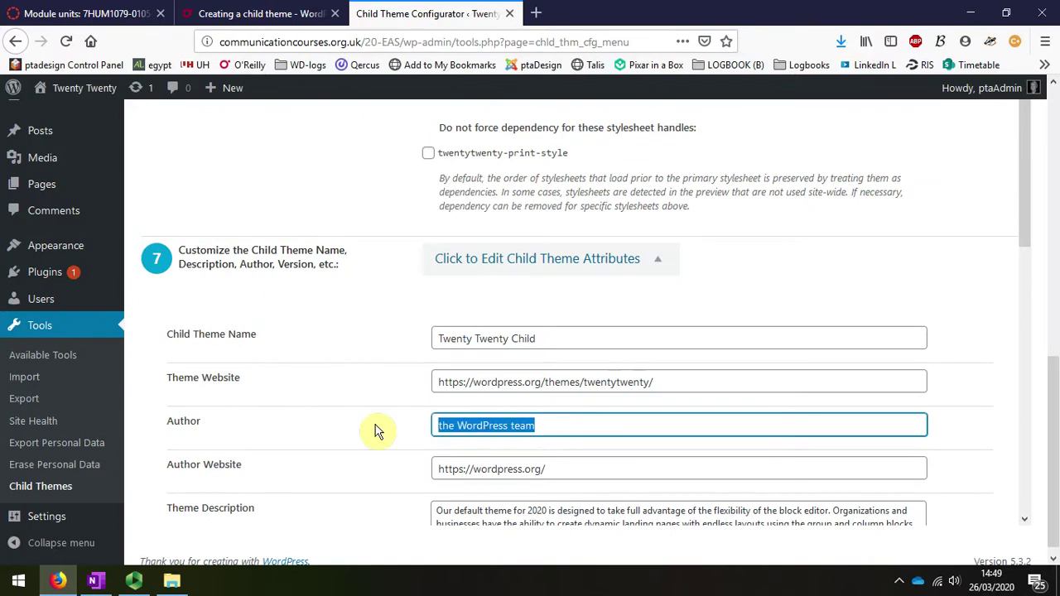
{"action": "type", "text": "Peter Tho"}
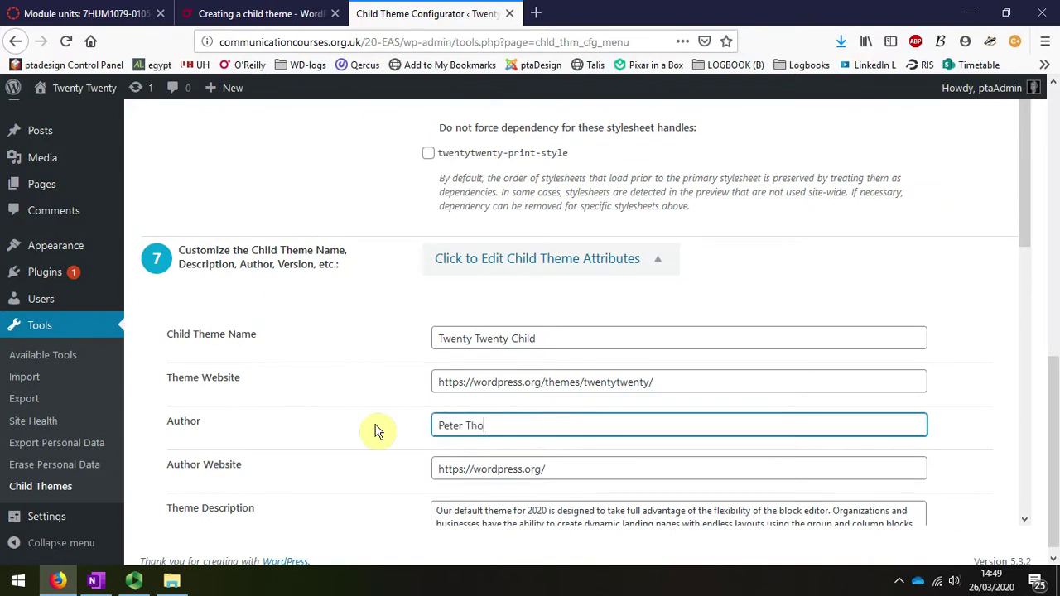
{"action": "type", "text": "mas"}
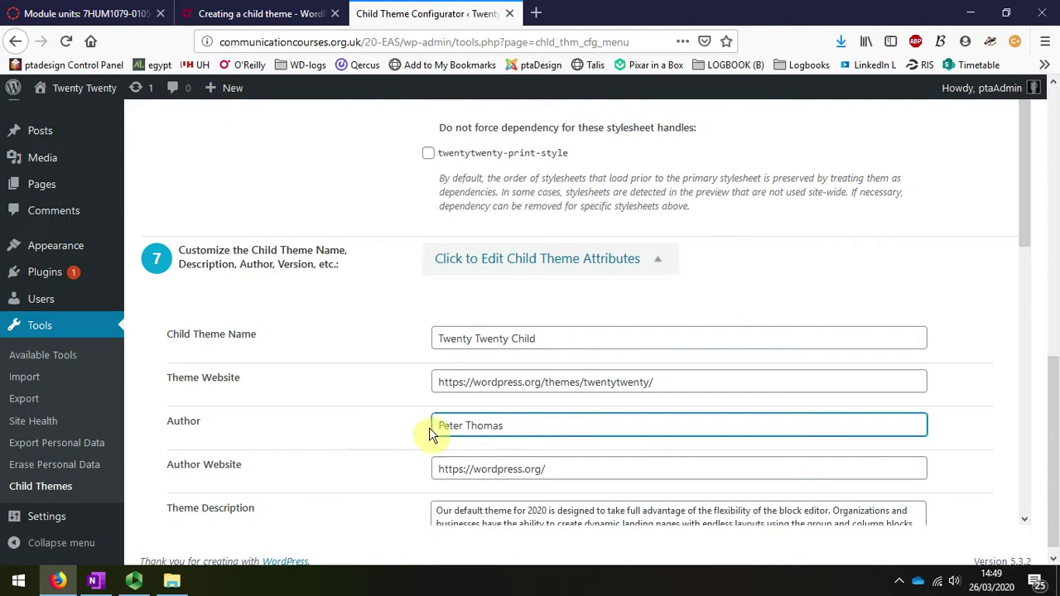
{"action": "left_click_drag", "start_coordinate": [570, 477], "coordinate": [398, 474]}
{"action": "type", "text": "ptadesign.com"}
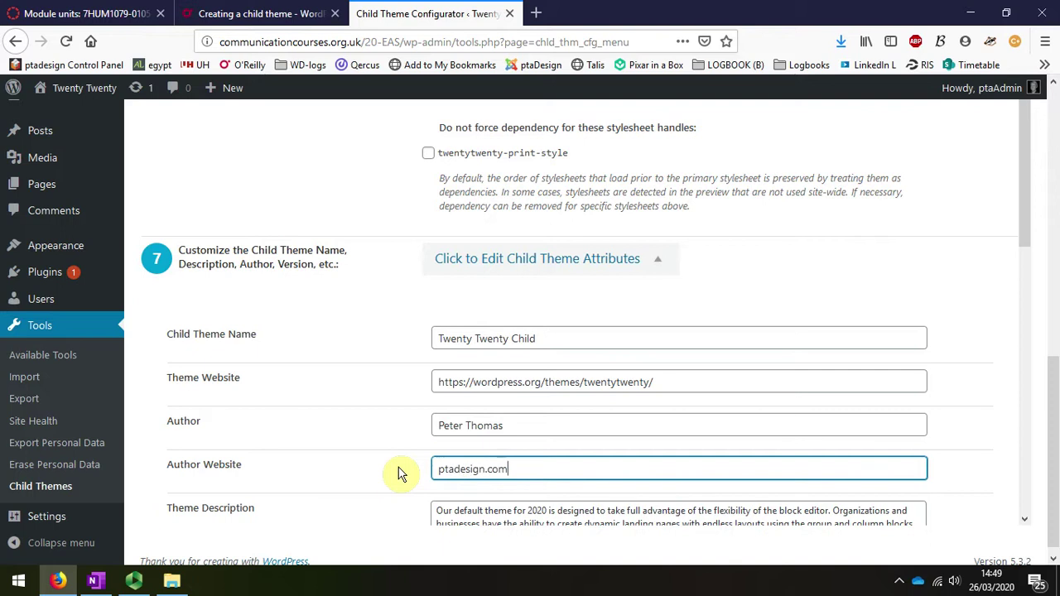
Step: Replace all the theme tags with "nouveau riche"
{"action": "scroll", "coordinate": [372, 443], "scroll_direction": "down", "scroll_amount": 3}
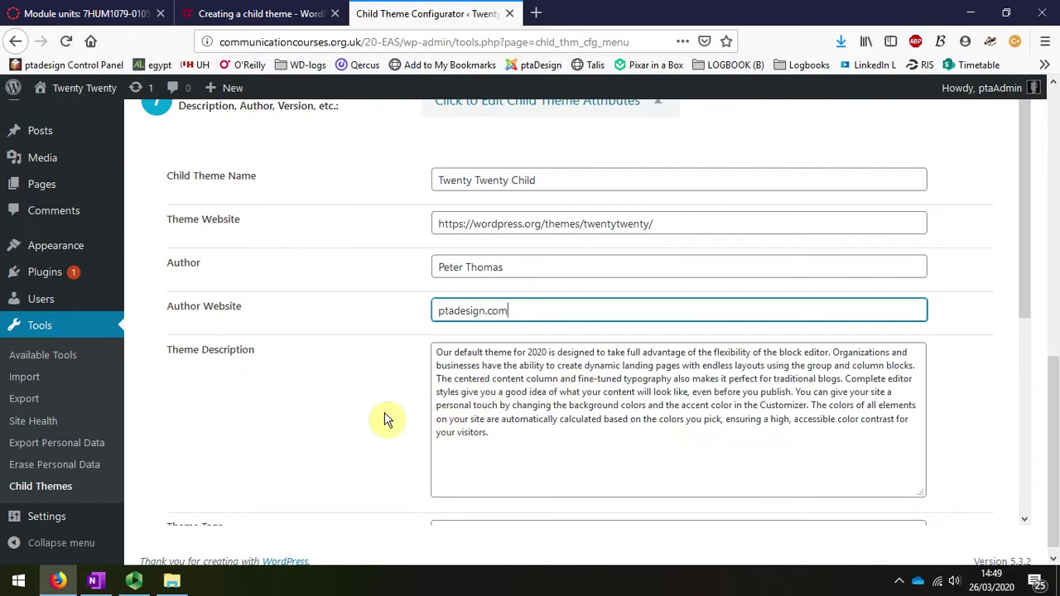
{"action": "scroll", "coordinate": [362, 422], "scroll_direction": "down", "scroll_amount": 4}
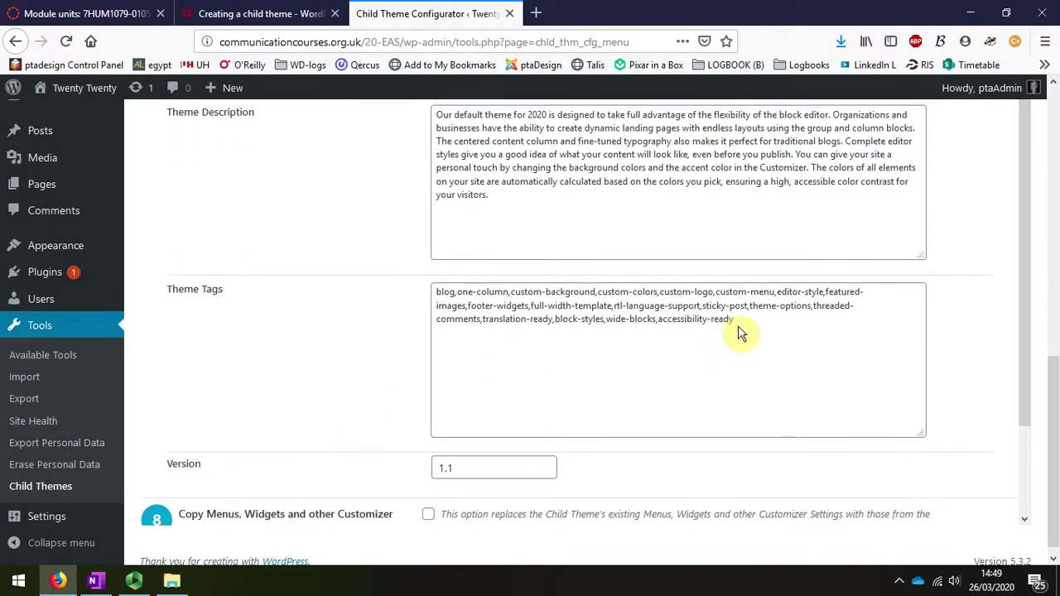
{"action": "left_click_drag", "start_coordinate": [734, 321], "coordinate": [398, 296]}
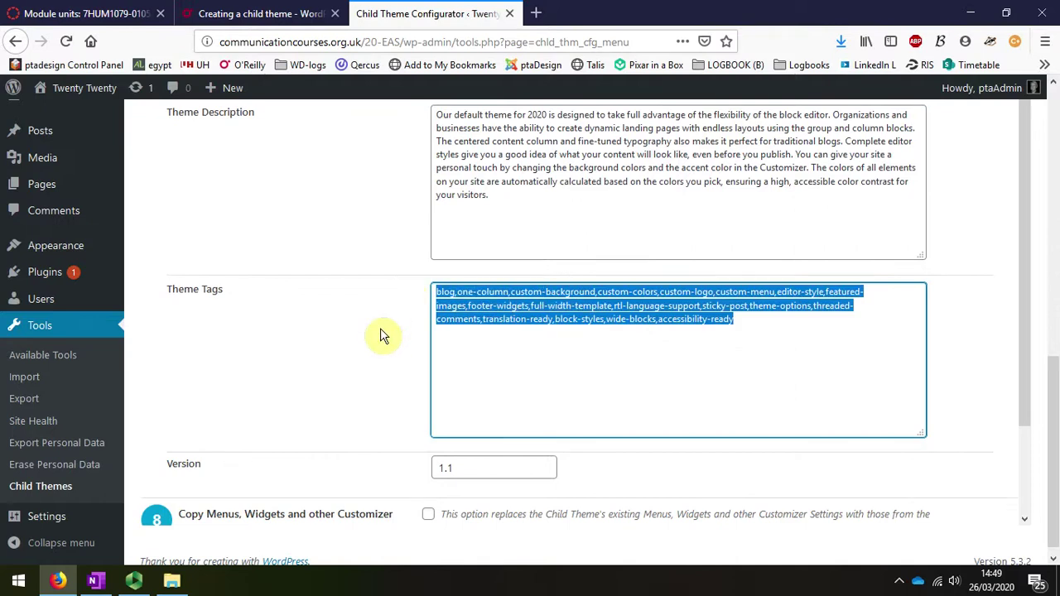
{"action": "type", "text": "nouve"}
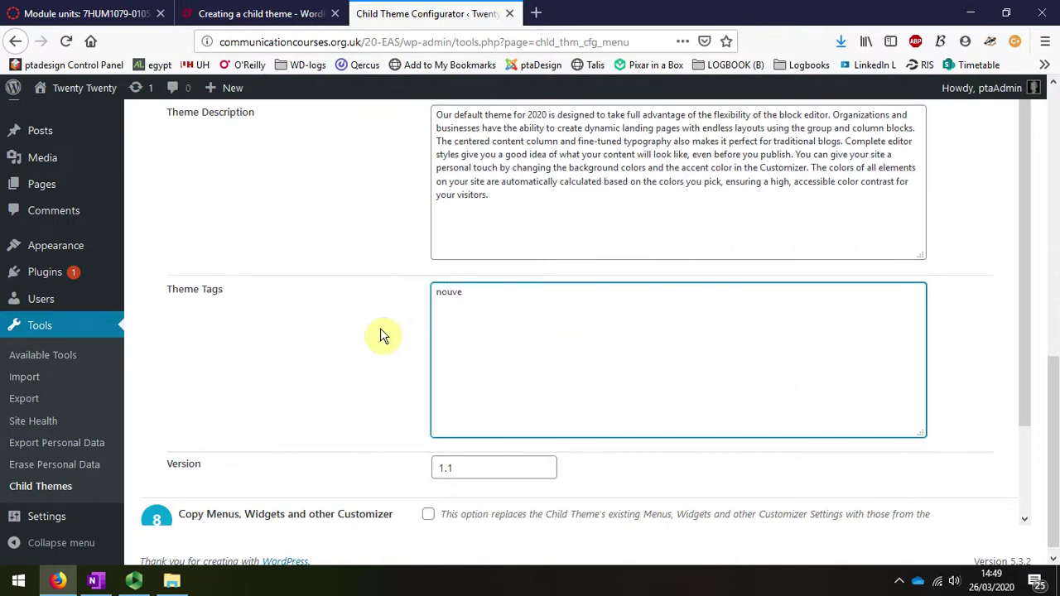
{"action": "type", "text": "au riche"}
{"action": "scroll", "coordinate": [343, 367], "scroll_direction": "down", "scroll_amount": 3}
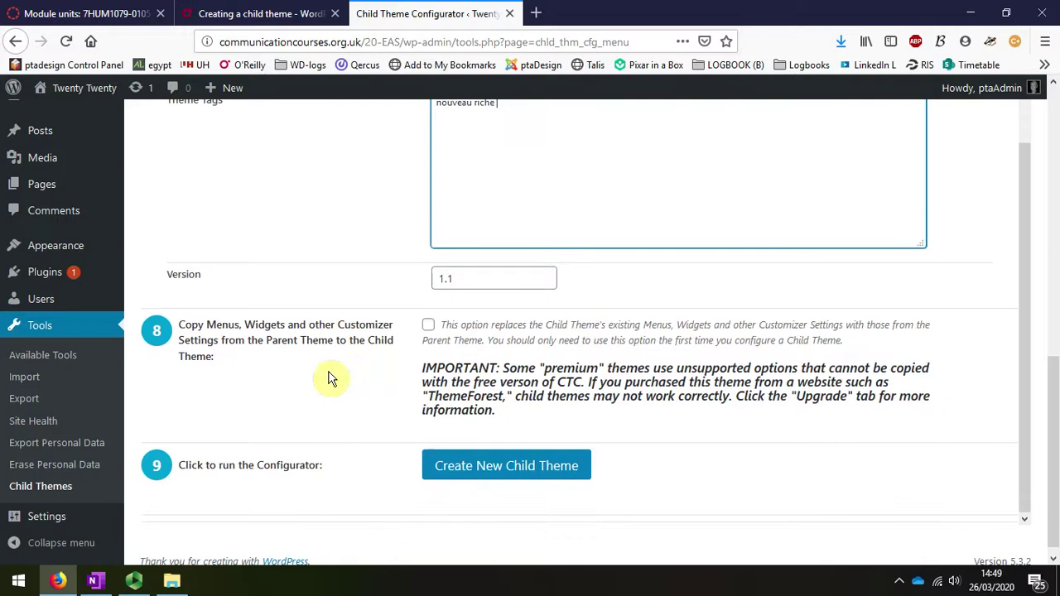
Step: Run the configurator to create the new child theme with the entered settings
{"action": "left_click", "coordinate": [509, 466]}
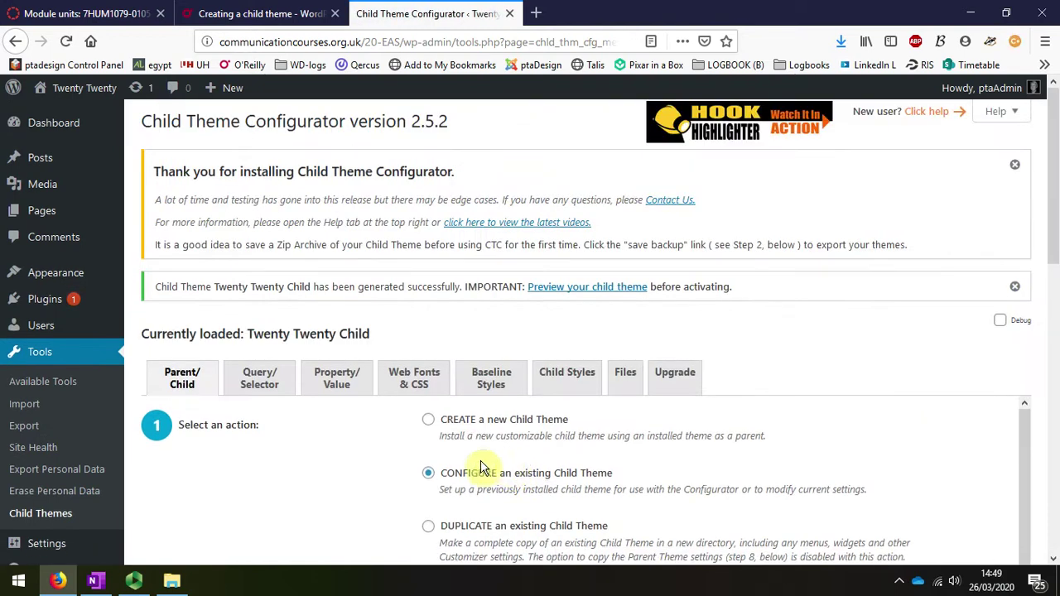
Step: Activate the Twenty Twenty Child theme from the site's installed themes
{"action": "mouse_move", "coordinate": [76, 273]}
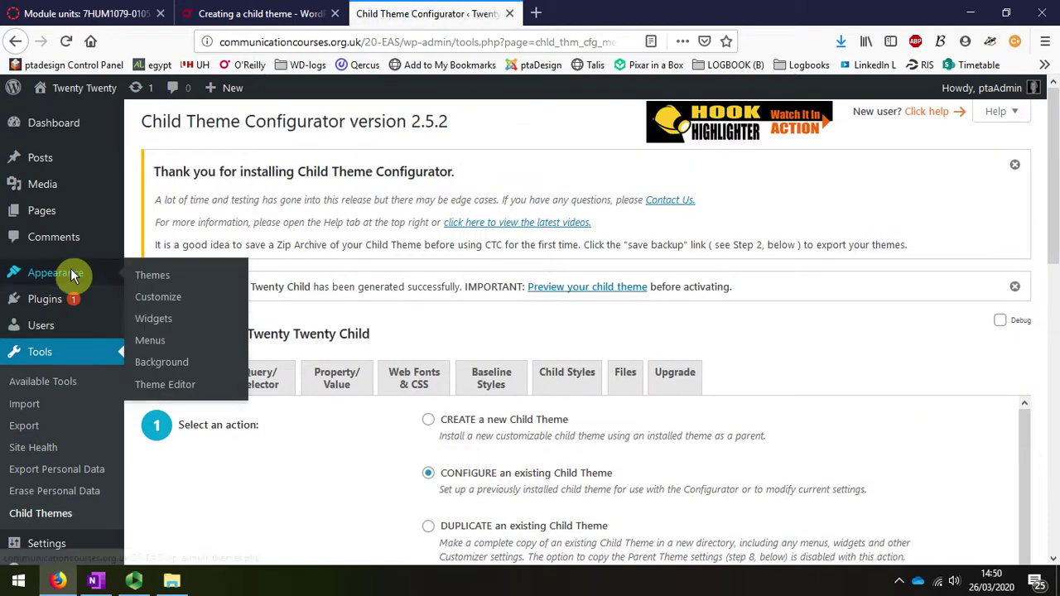
{"action": "left_click", "coordinate": [165, 275]}
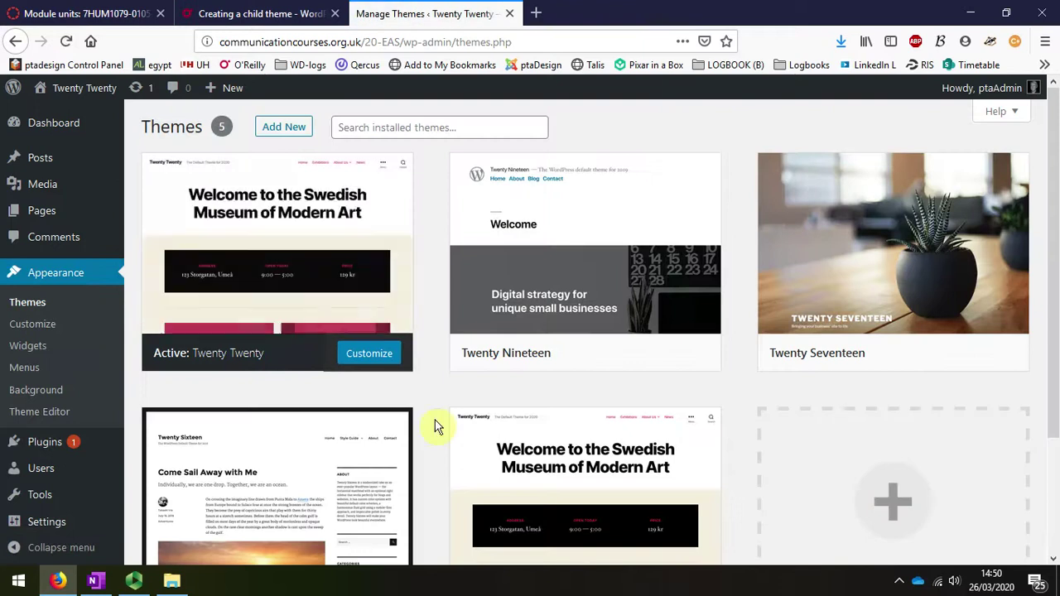
{"action": "scroll", "coordinate": [439, 426], "scroll_direction": "down", "scroll_amount": 3}
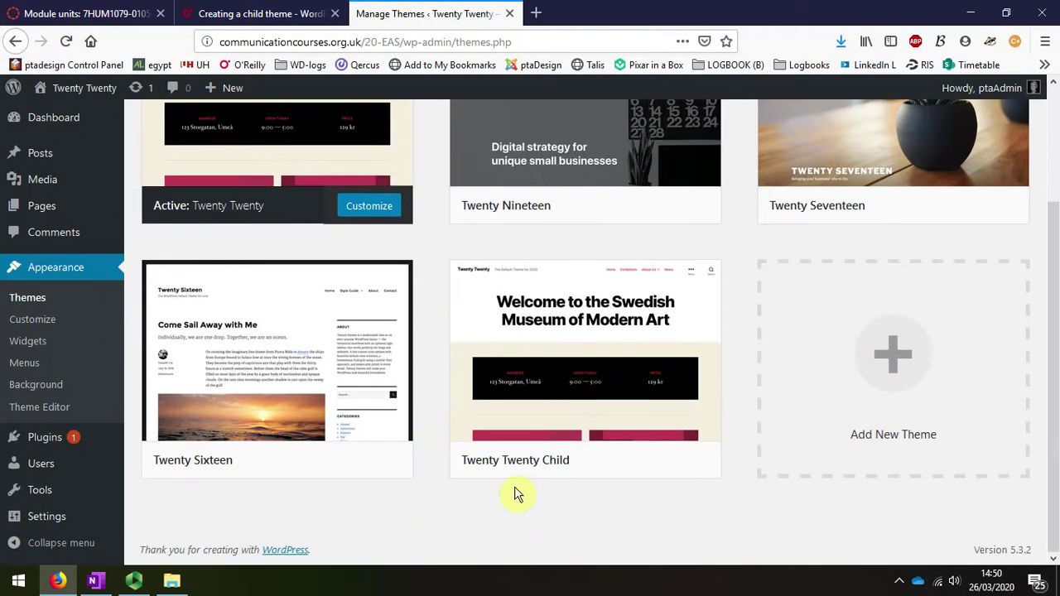
{"action": "mouse_move", "coordinate": [564, 464]}
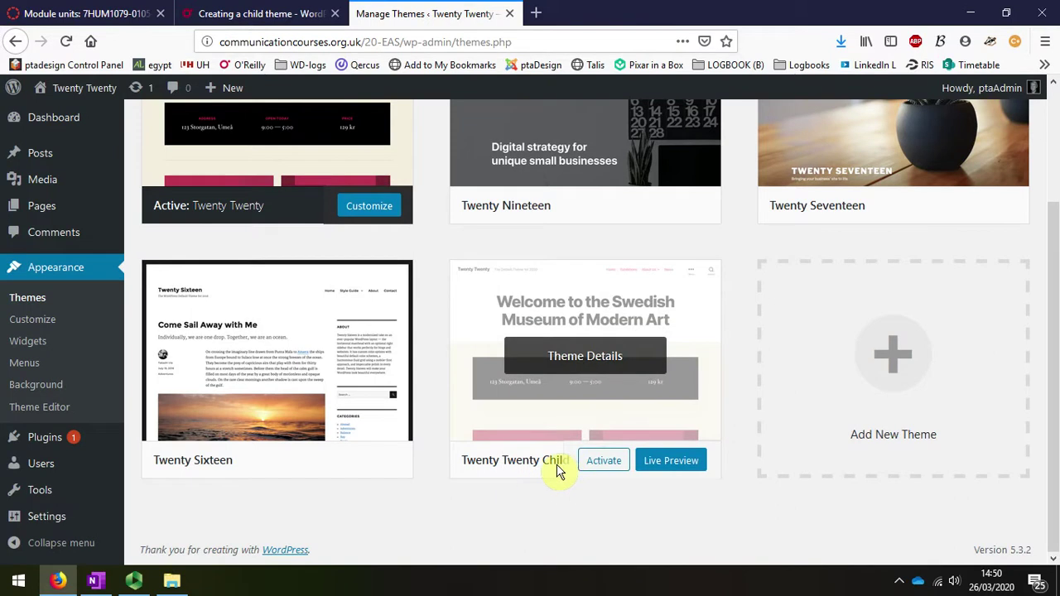
{"action": "left_click", "coordinate": [603, 462]}
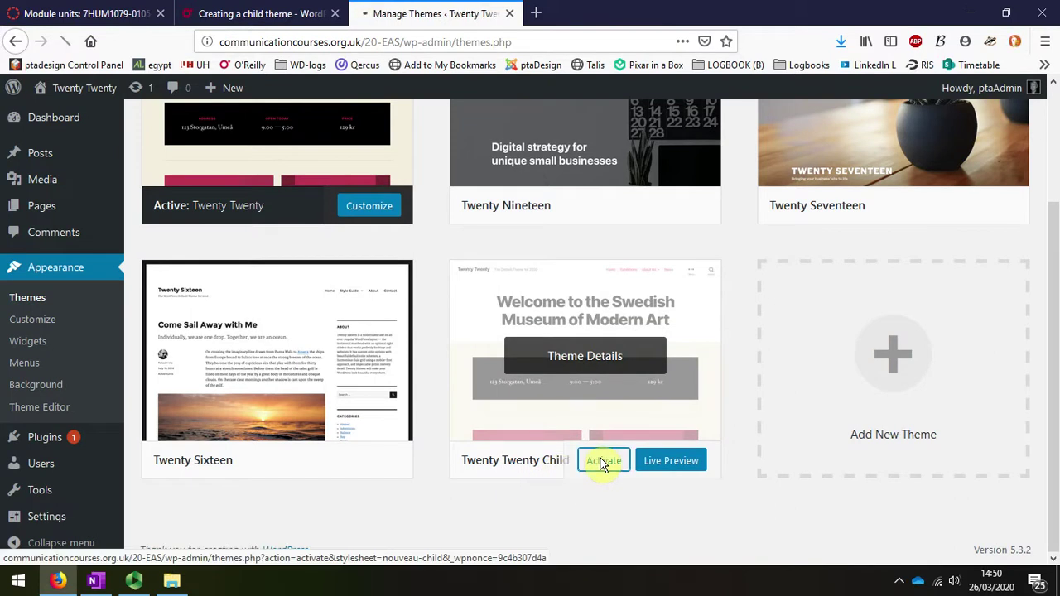